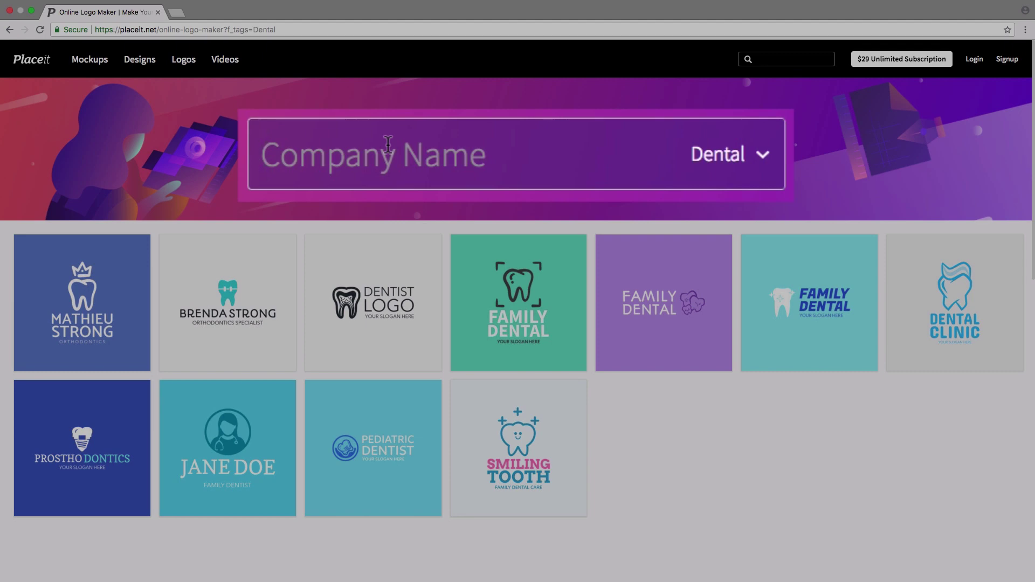
- Enter SMILE as the company name and open the dark blue prosthodontist logo template showing SMILE DONTICS
text(SMILE)
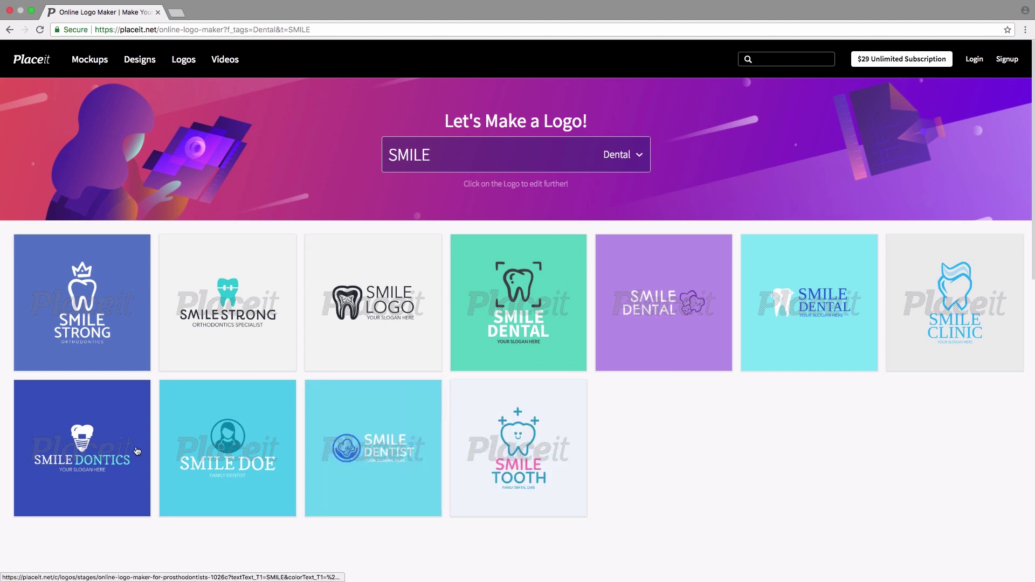
click(127, 424)
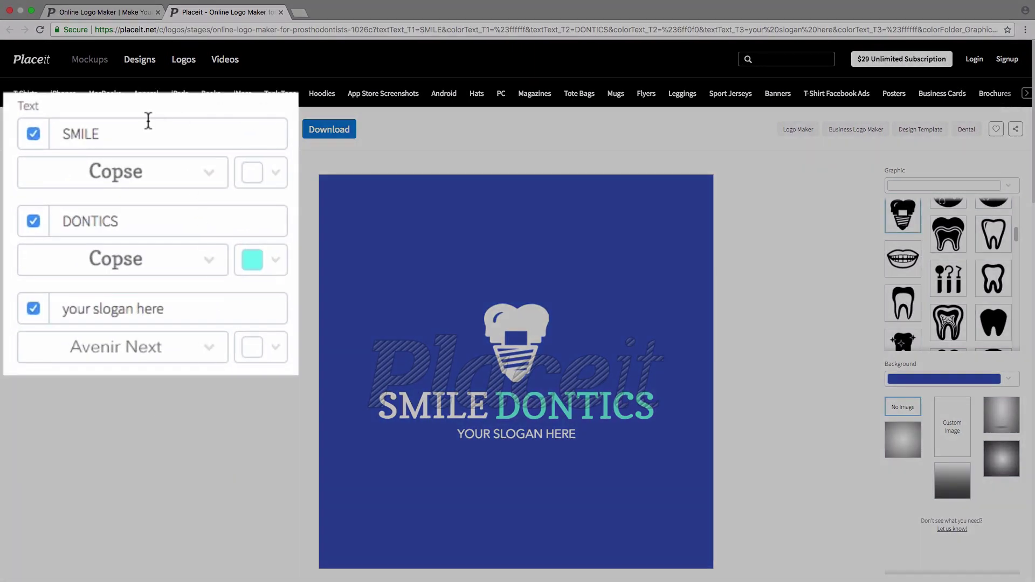
click(143, 130)
click(172, 225)
click(223, 304)
click(147, 128)
key(super+a)
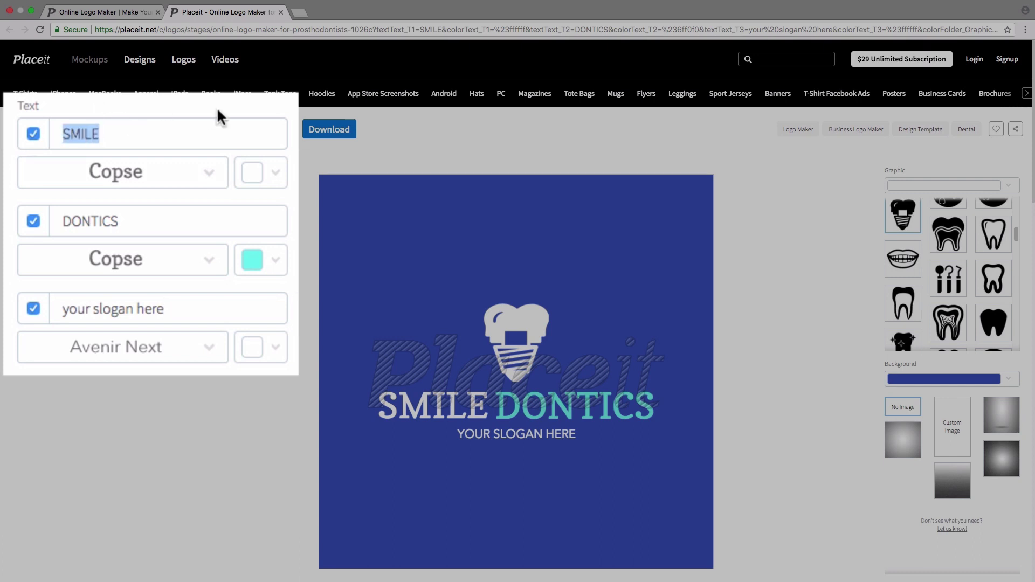
click(167, 140)
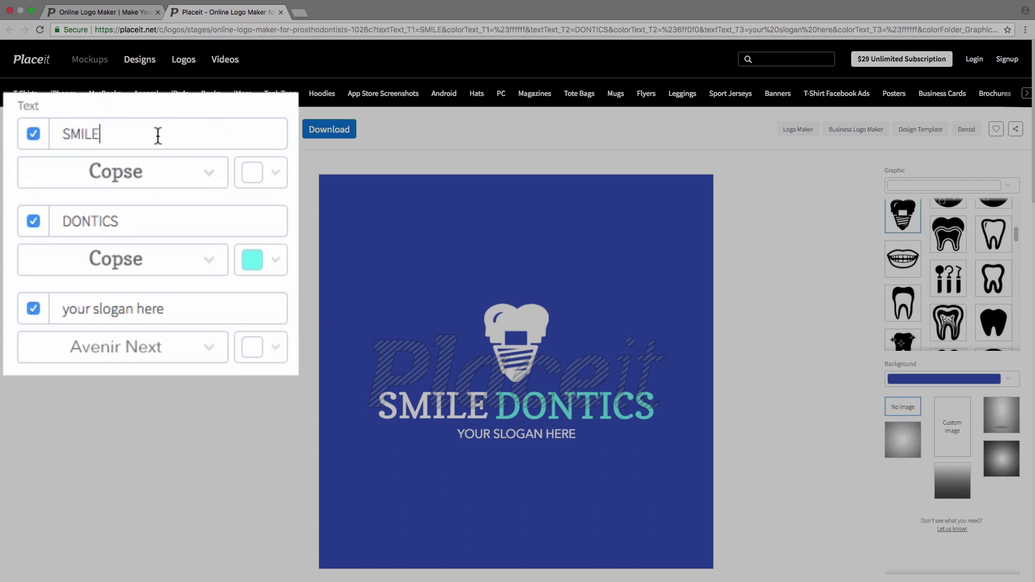
text(dsdsd)
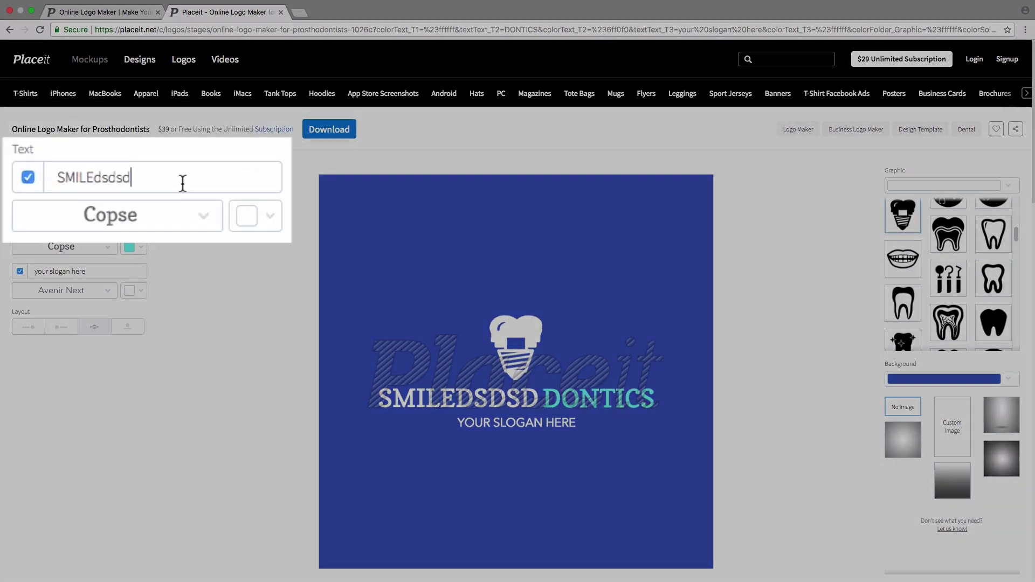
key(BackSpace)
key(BackSpace)
key(BackSpace)
key(BackSpace)
key(BackSpace)
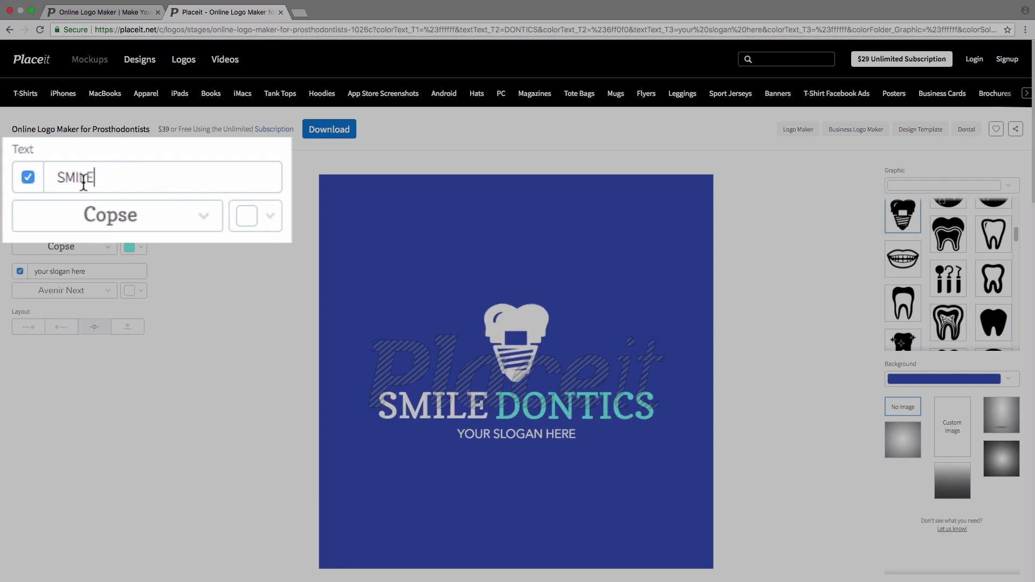
click(27, 178)
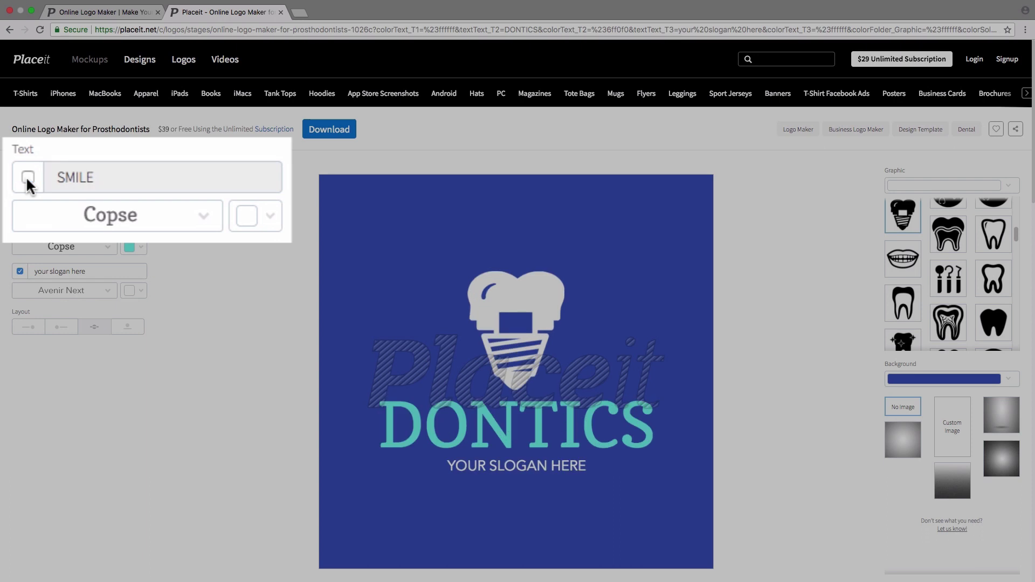
click(27, 178)
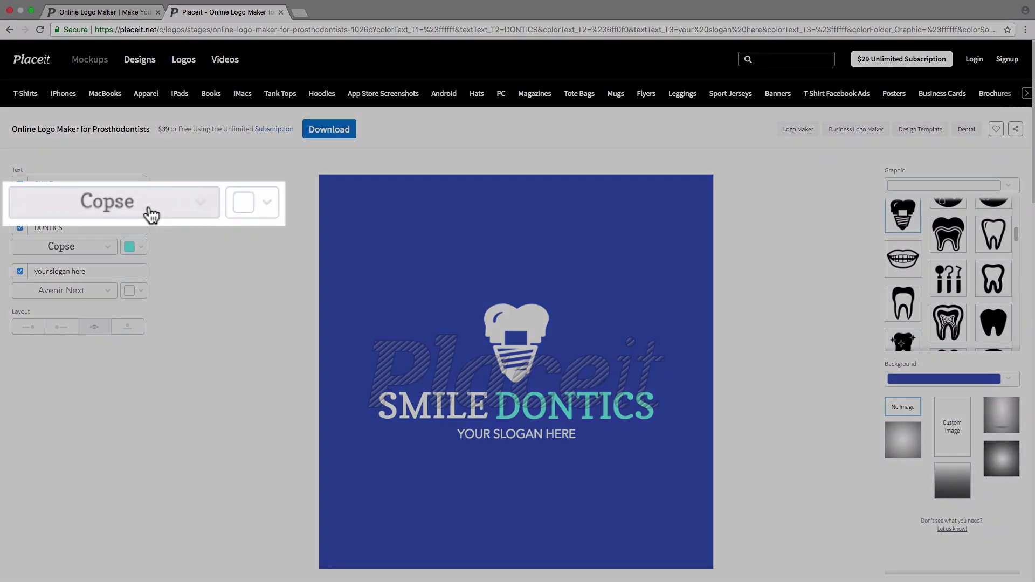
- Set the font of the SMILE text to Cambay Regular
click(102, 208)
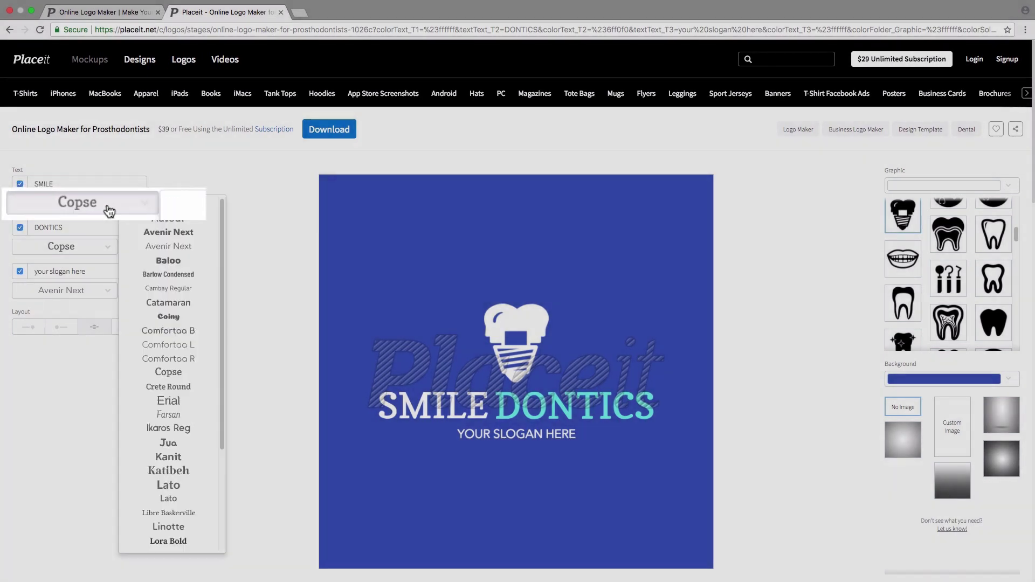
scroll(196, 70, down, 3)
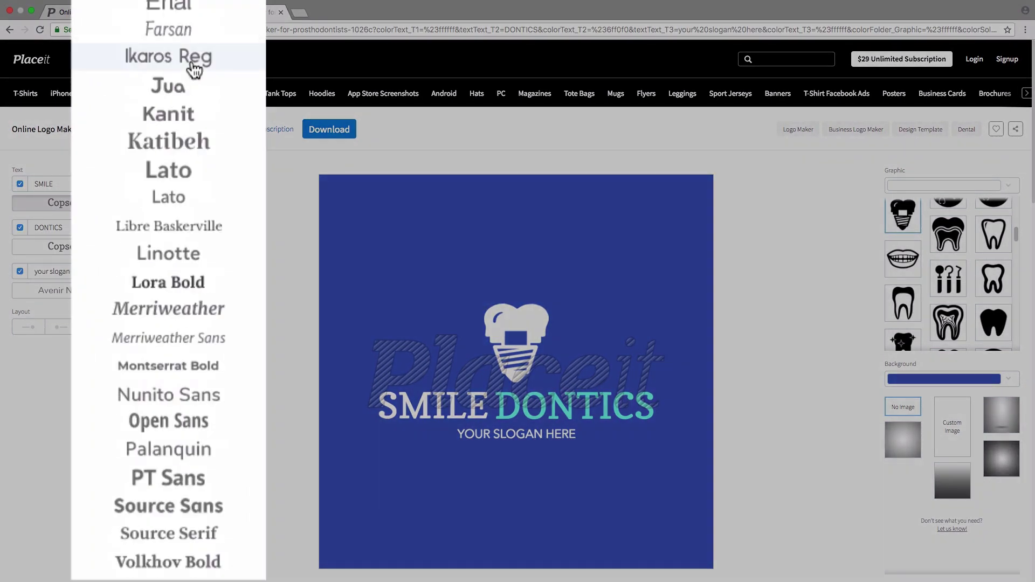
scroll(203, 75, up, 3)
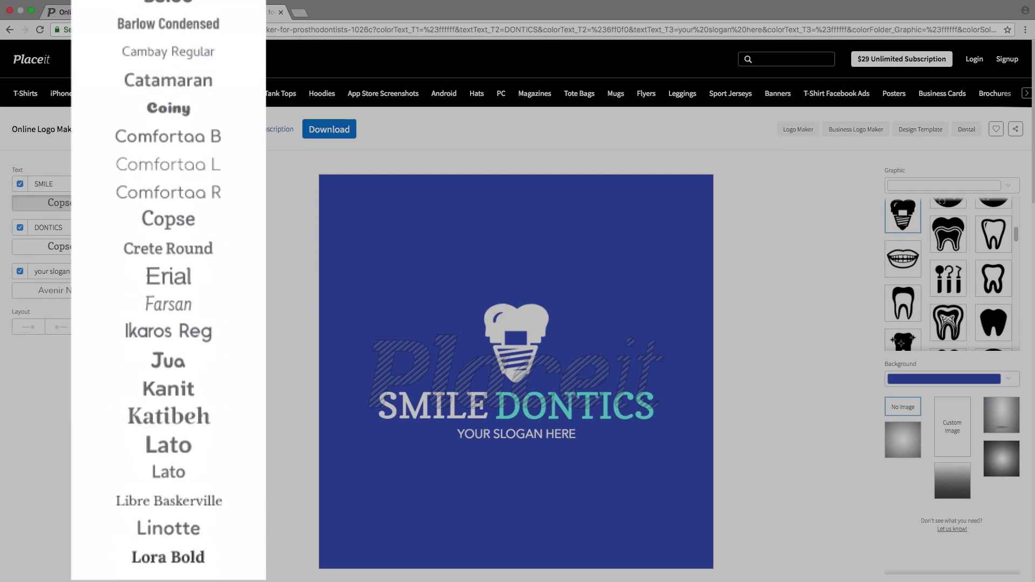
click(216, 68)
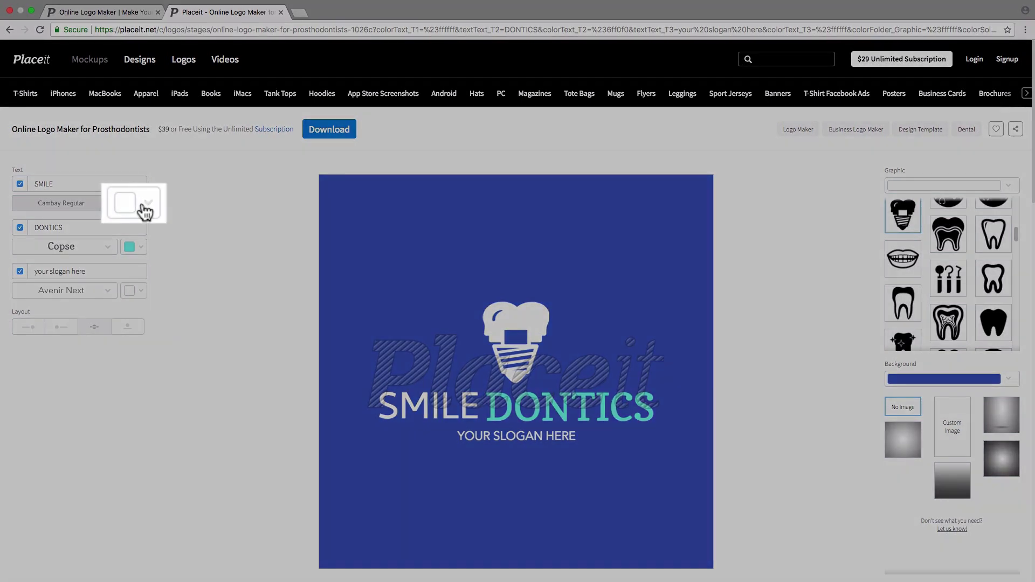
- Try the custom yellow #fdd125 on the SMILE text and return the text to white
click(141, 205)
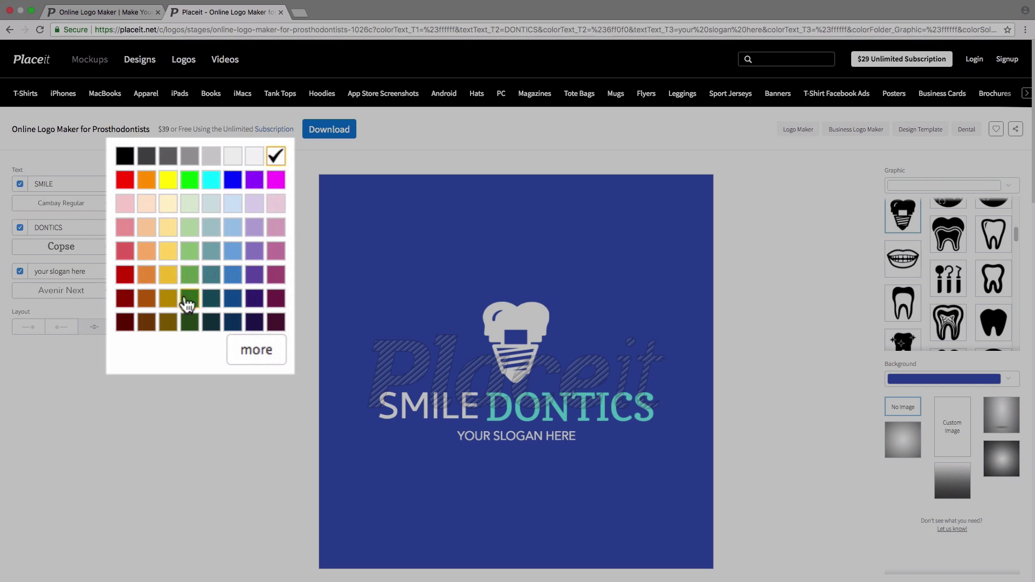
click(265, 351)
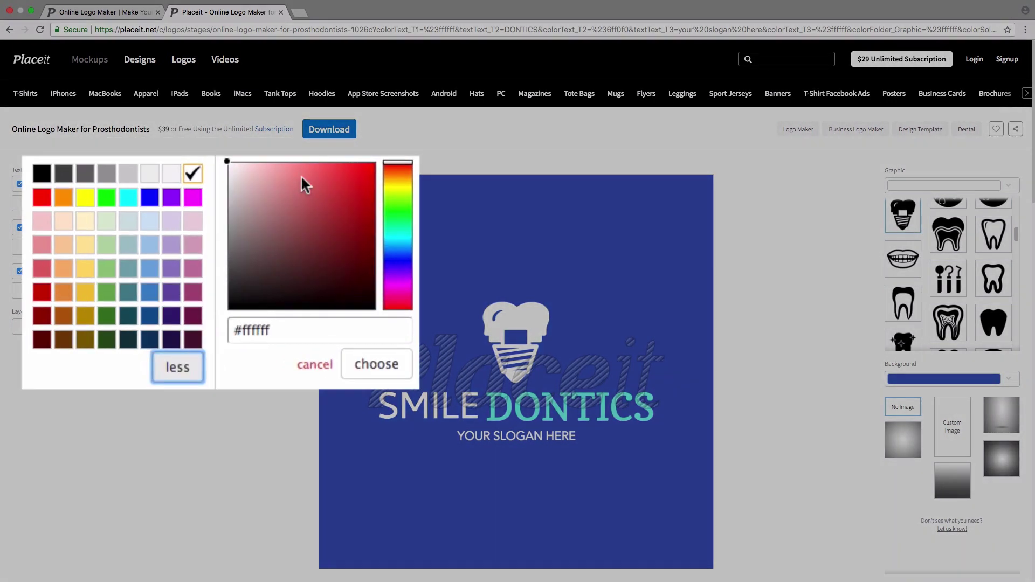
click(337, 240)
drag(398, 199, 397, 258)
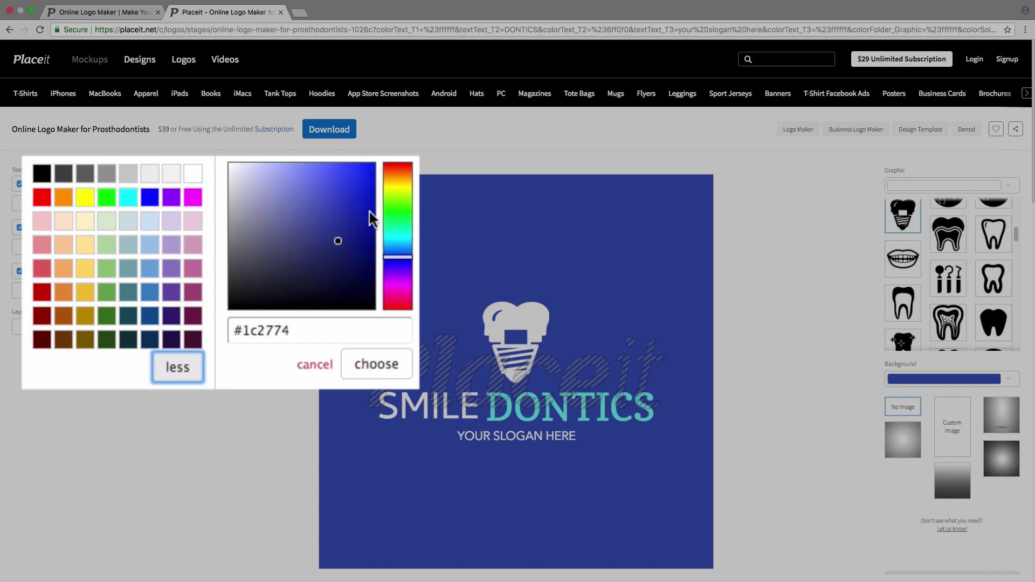
click(355, 173)
drag(355, 174, 352, 162)
click(397, 182)
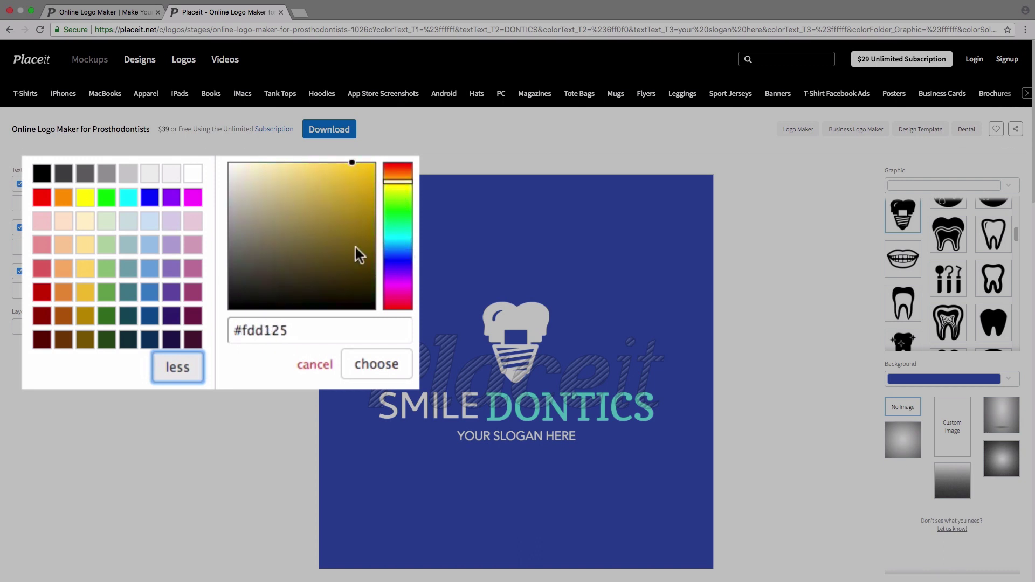
click(315, 335)
drag(289, 331, 222, 326)
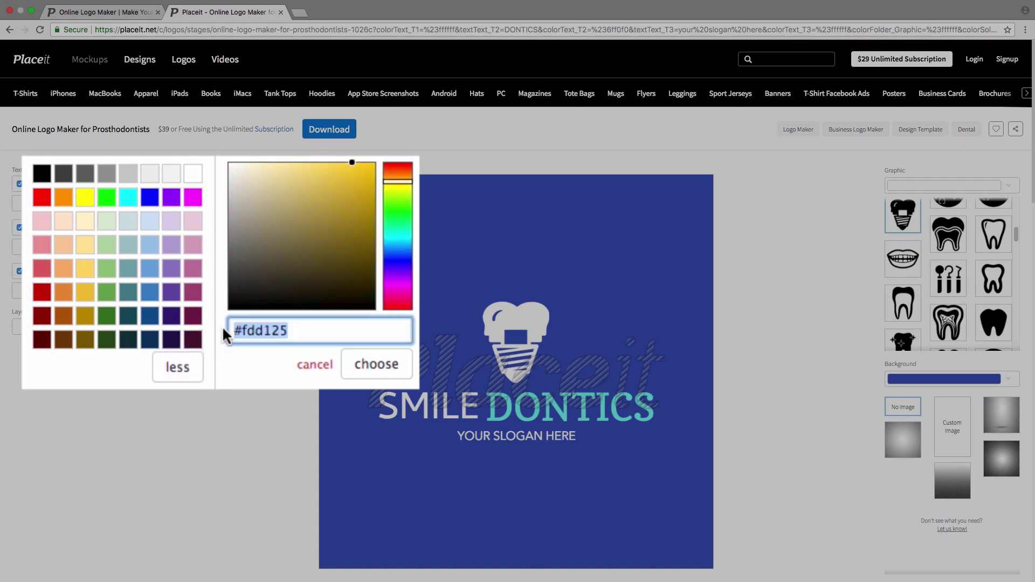
click(376, 365)
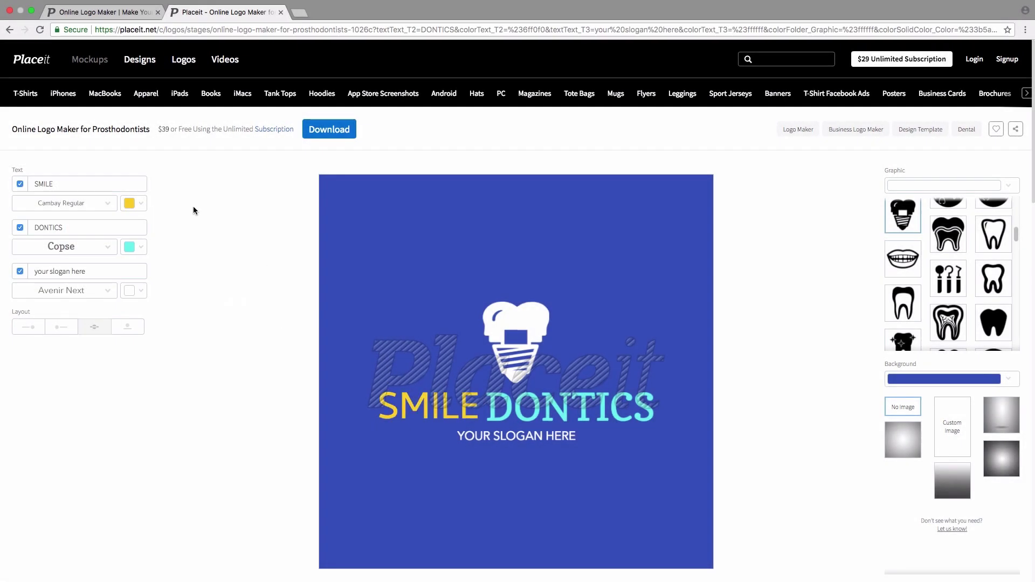
click(132, 206)
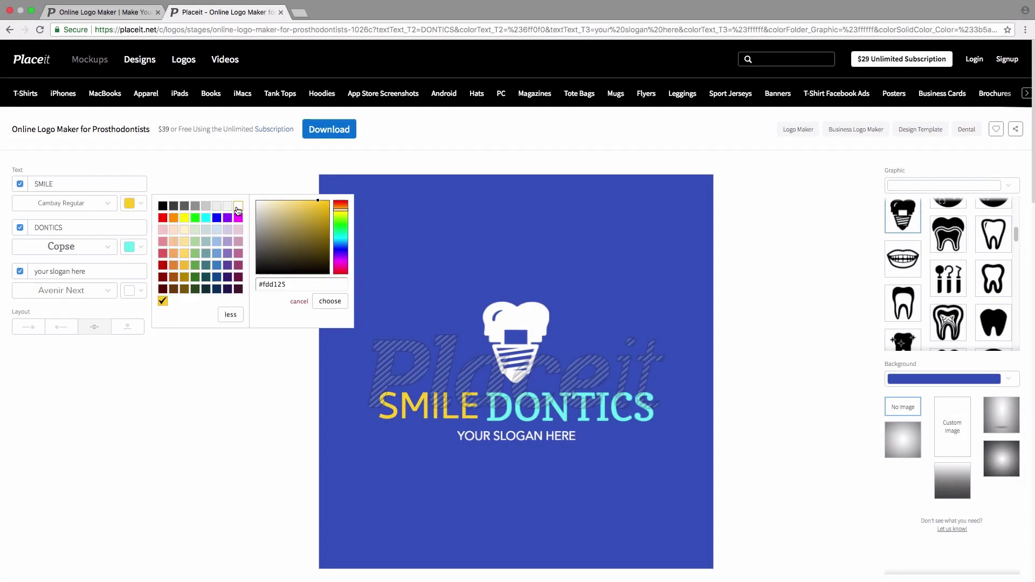
click(214, 227)
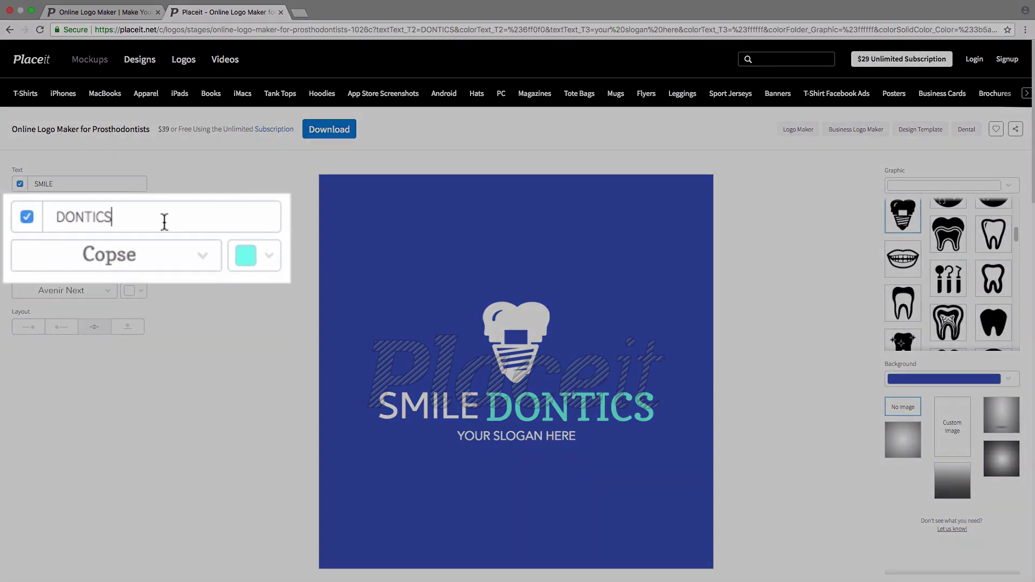
- Replace DONTICS with CLINIC in the logo's second text and set its font to Cambay Regular
drag(88, 230, 19, 228)
key(BackSpace)
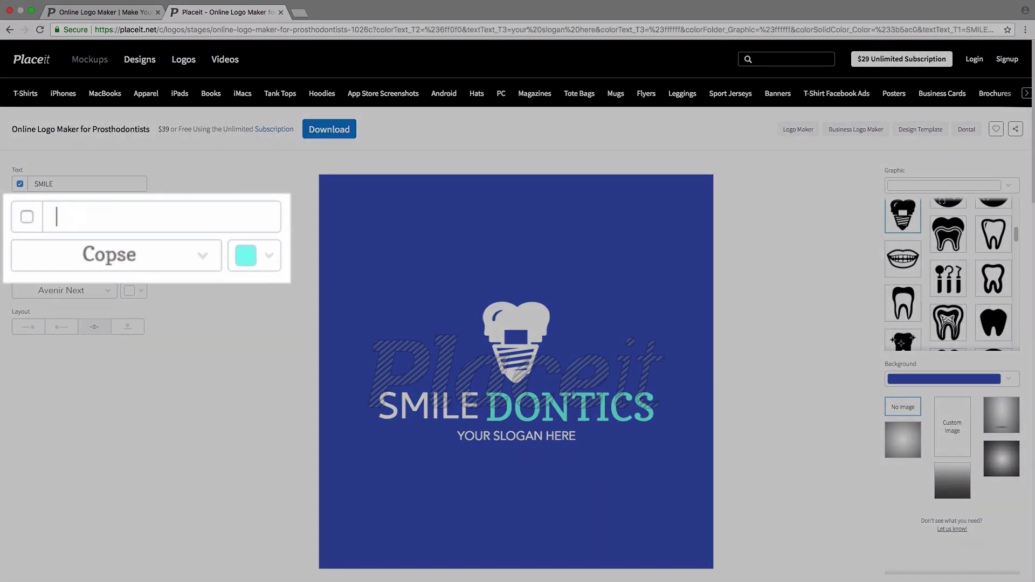
text(CLINIC)
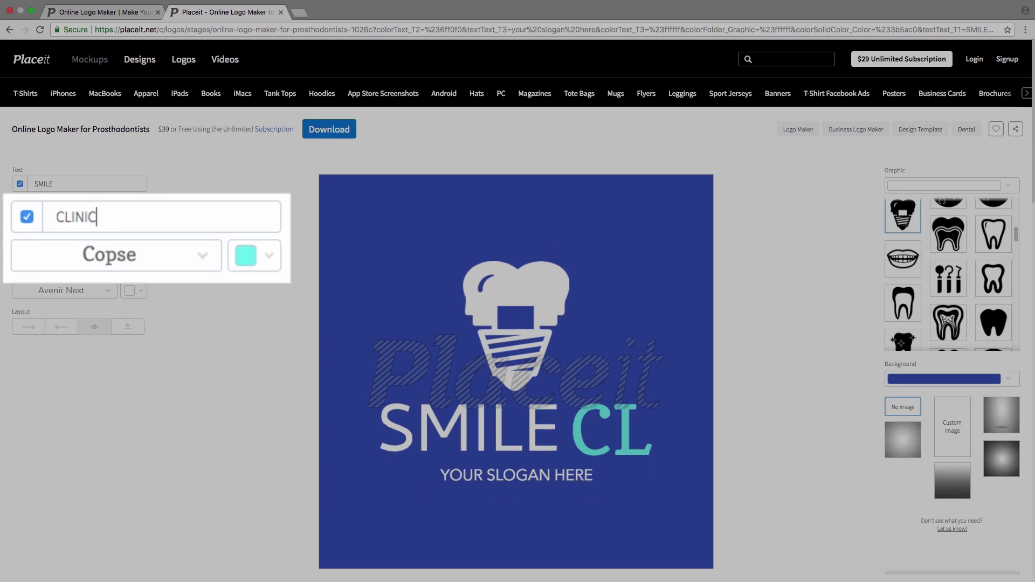
click(181, 259)
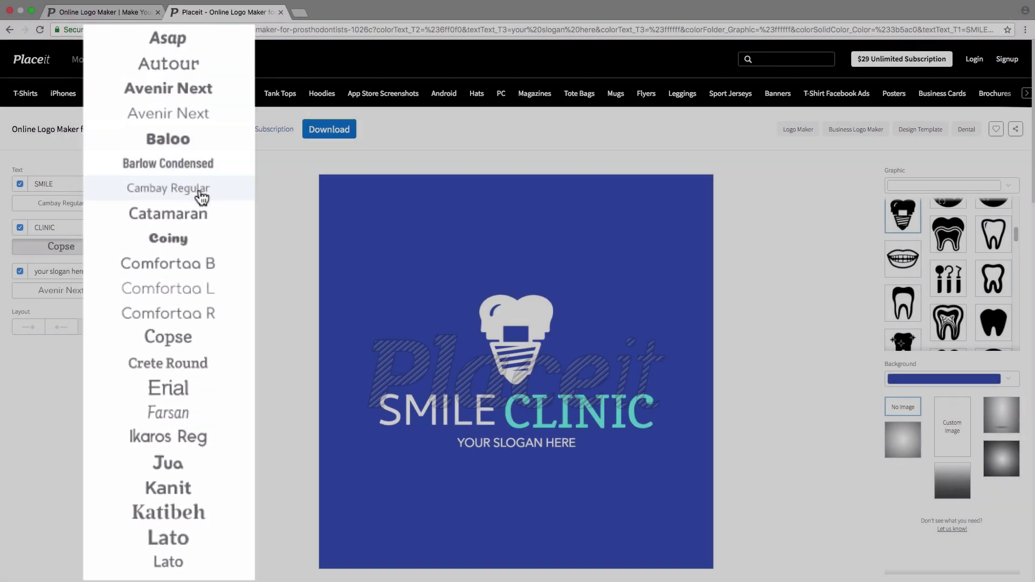
click(205, 141)
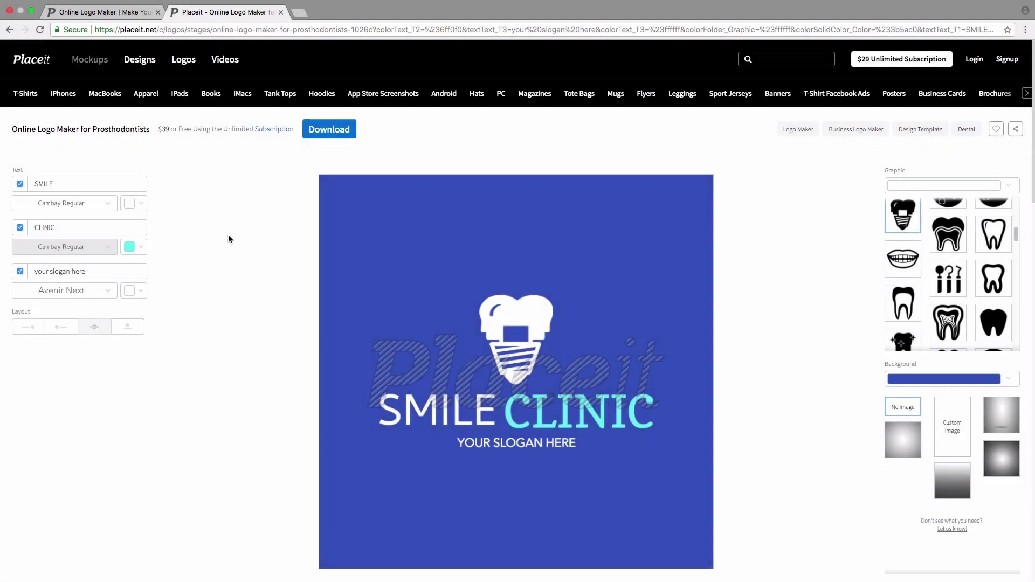
- Recolor the CLINIC text, trying a pale blue first and settling on the medium blue of the same palette column
click(136, 249)
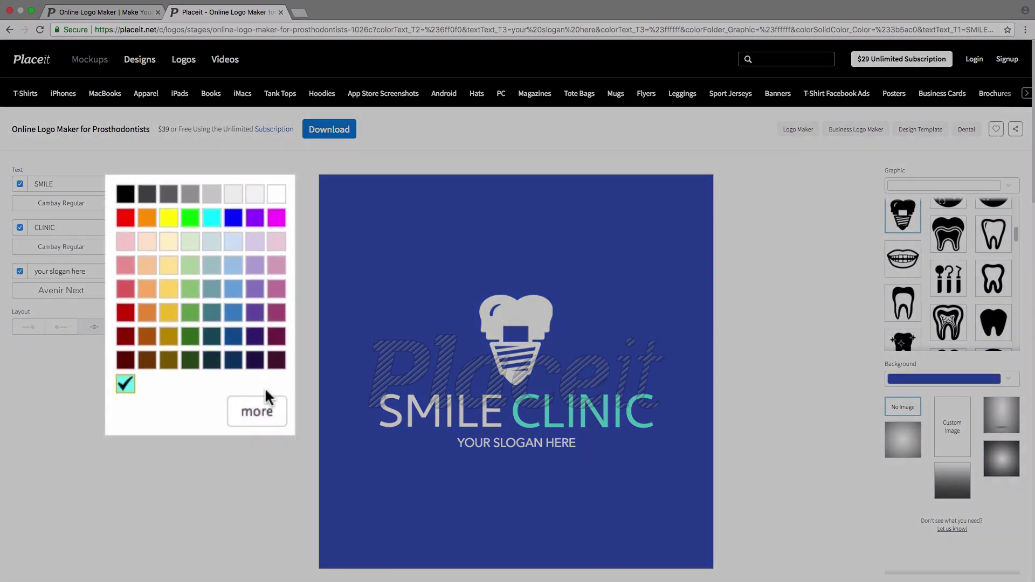
click(236, 248)
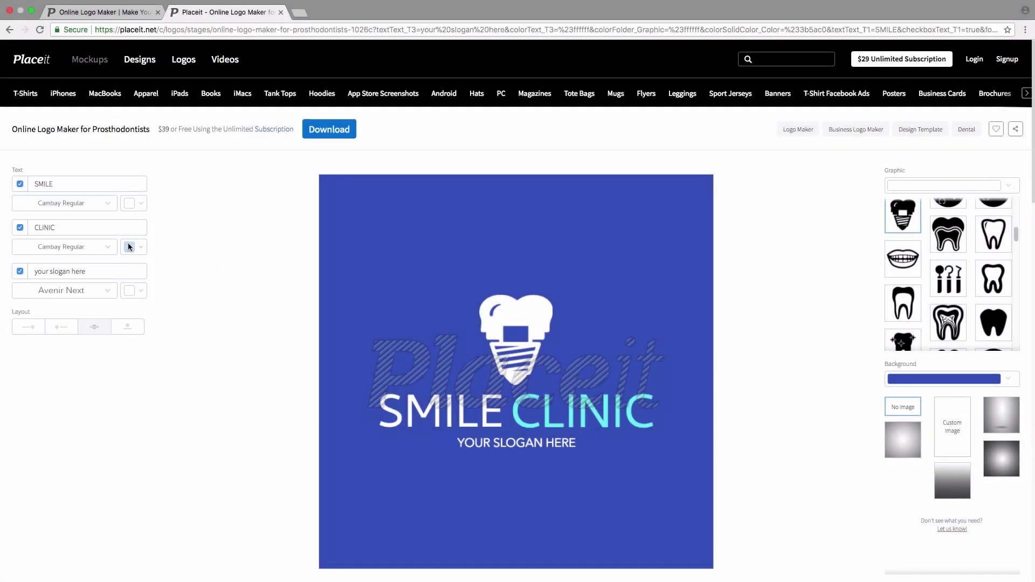
click(126, 247)
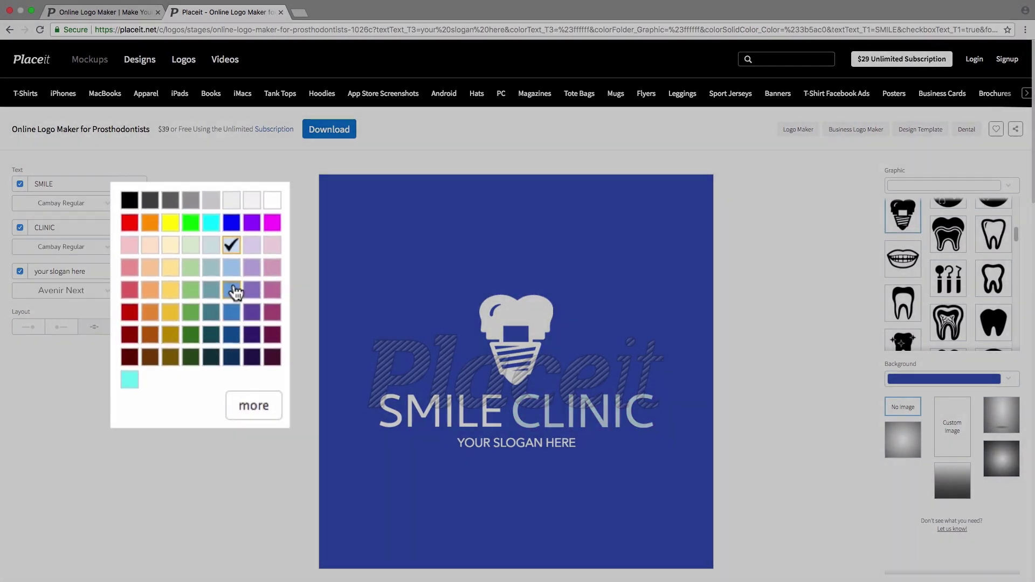
click(234, 290)
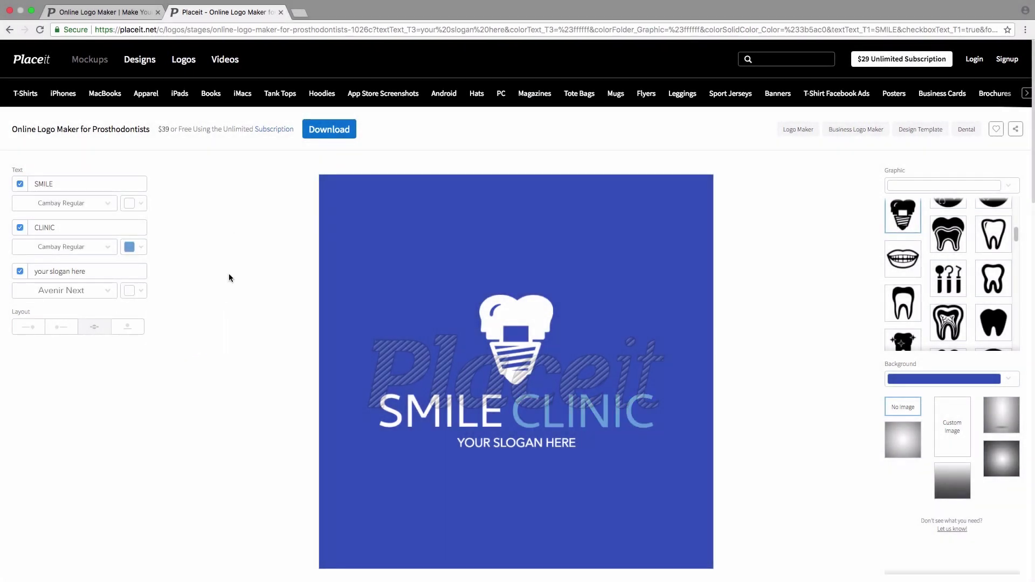
- Try the medium and large sizes on the slogan text and set it back to small
click(97, 273)
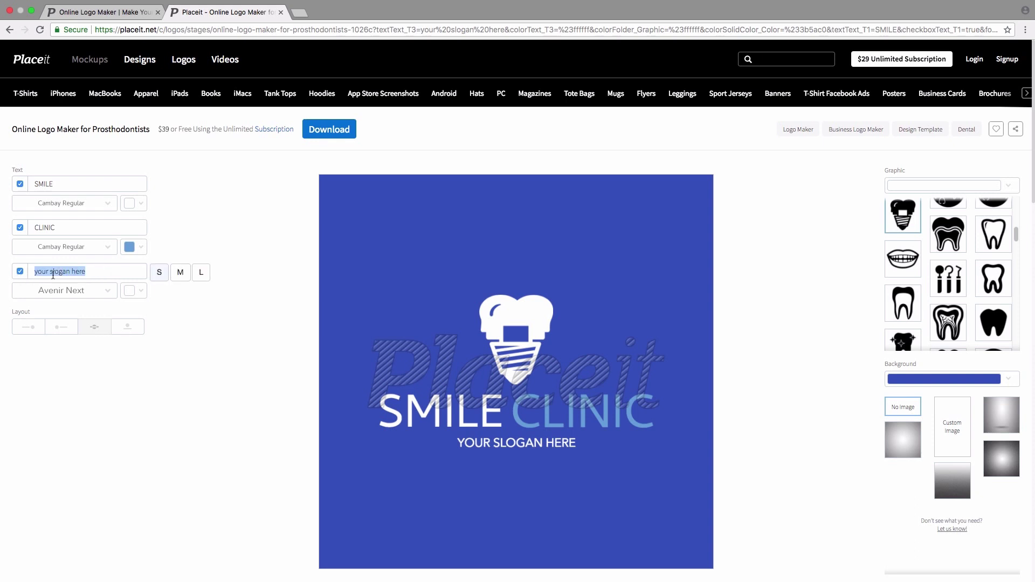
click(138, 271)
click(180, 272)
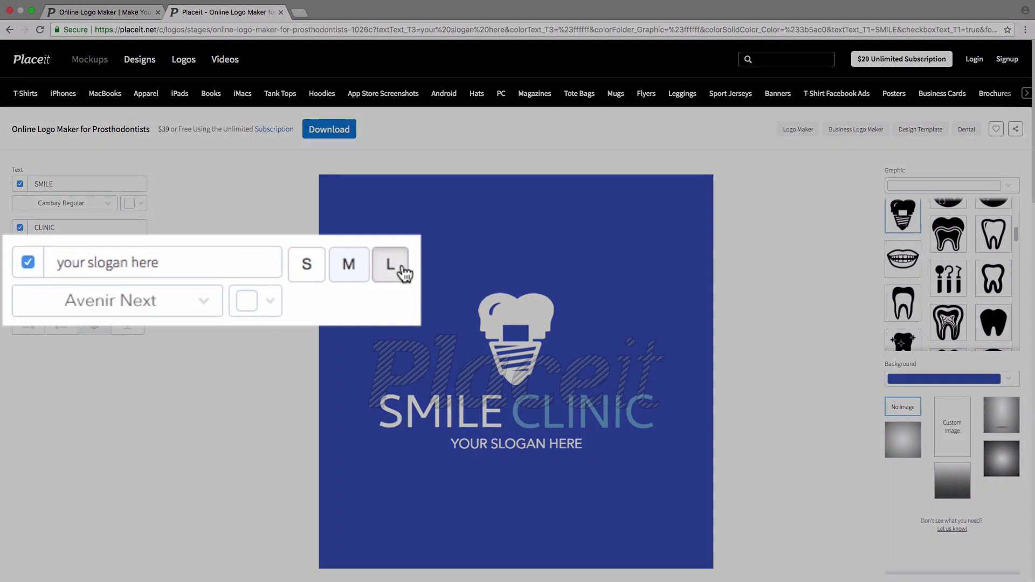
click(325, 267)
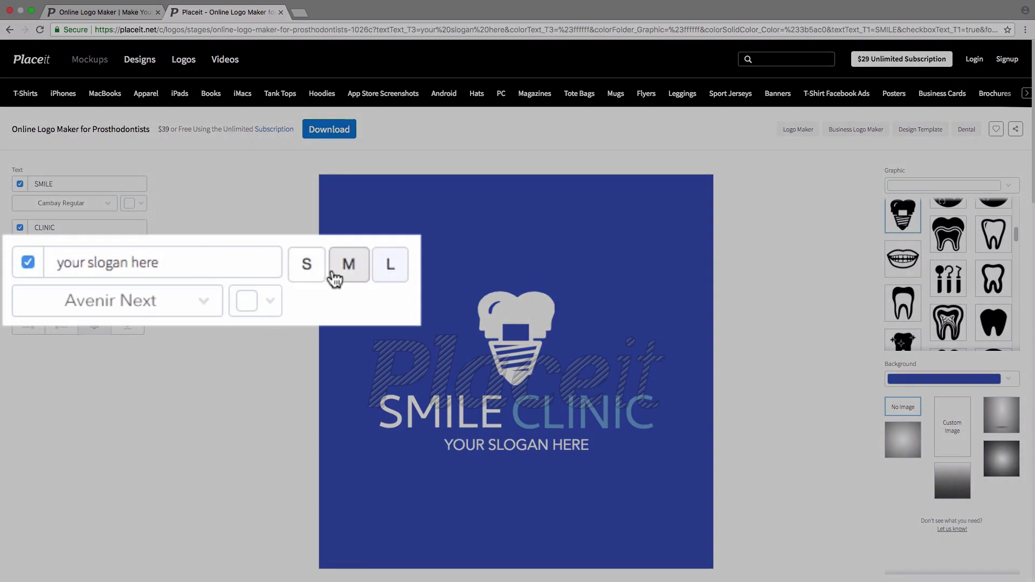
click(309, 272)
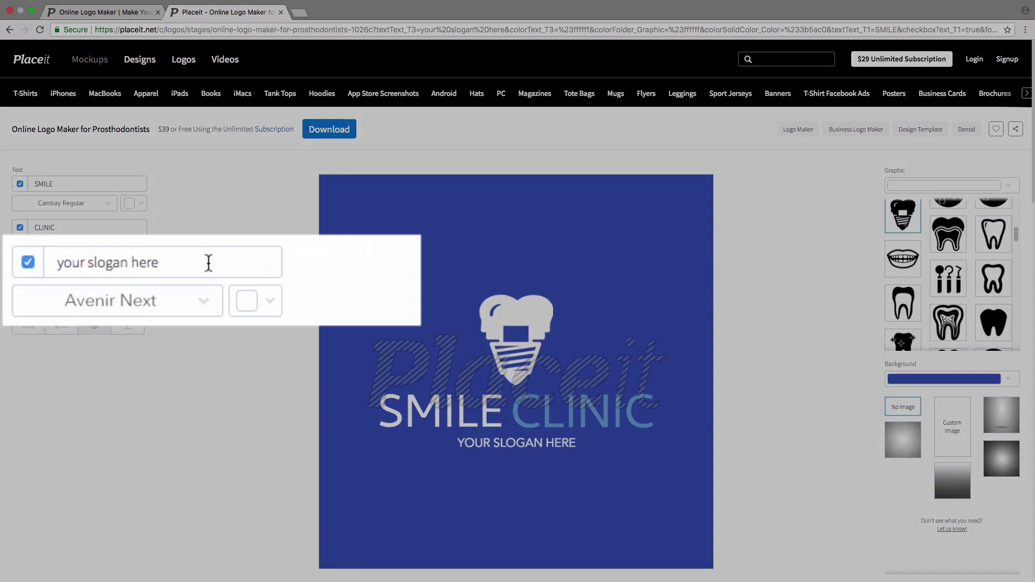
- Replace the placeholder slogan with SACRAMENTO, CA
drag(208, 261, 12, 266)
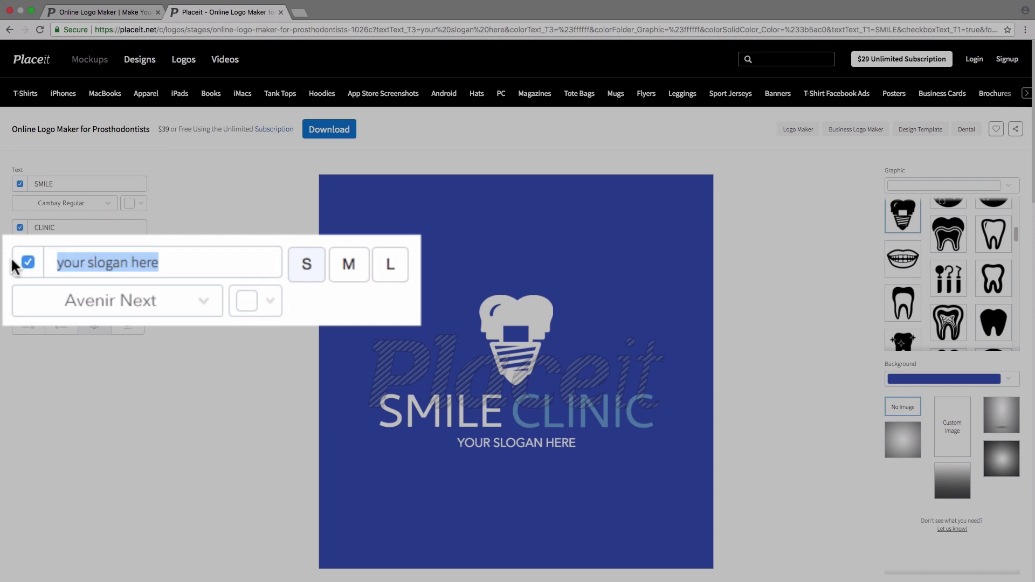
text(SACRAME)
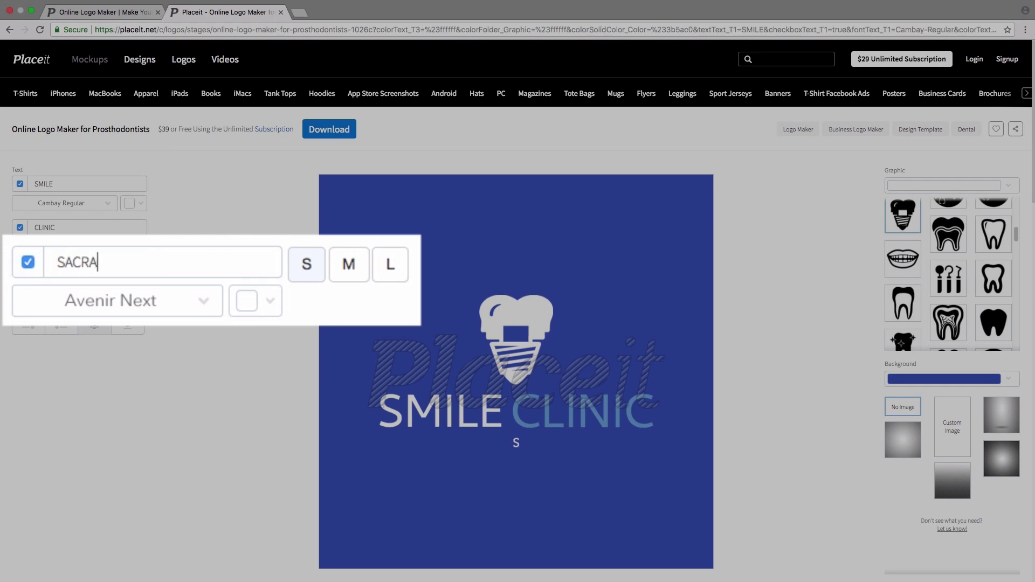
text(NTO, CA)
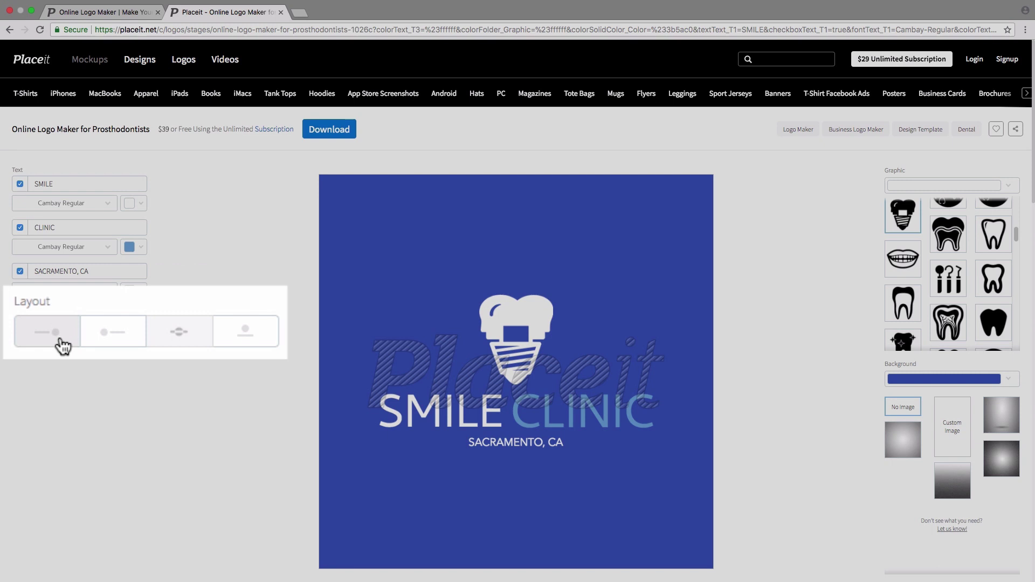
- Try the graphic to the right, to the left and large above stacked text, then return to the layout with SMILE CLINIC on one line
click(60, 338)
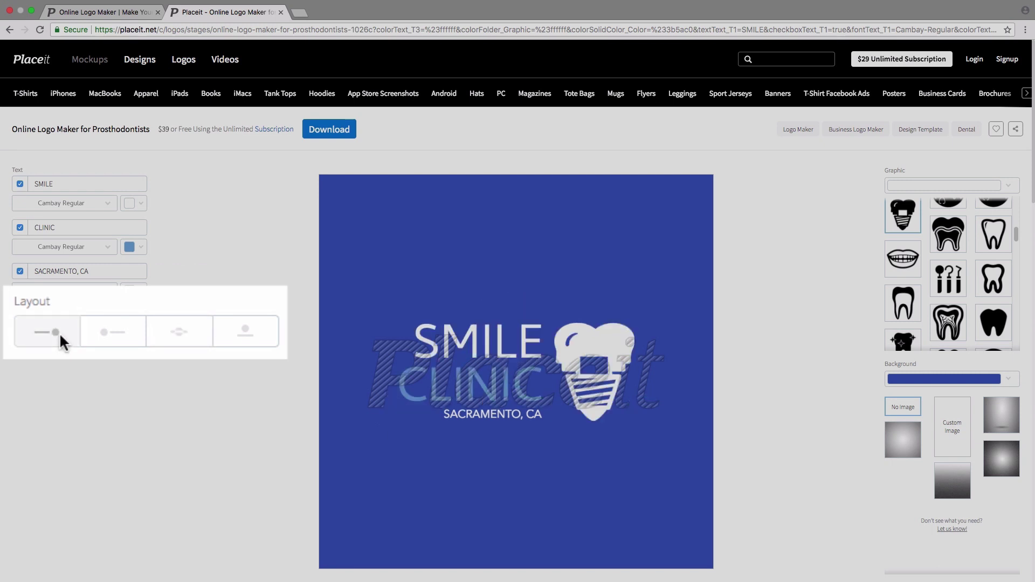
click(124, 329)
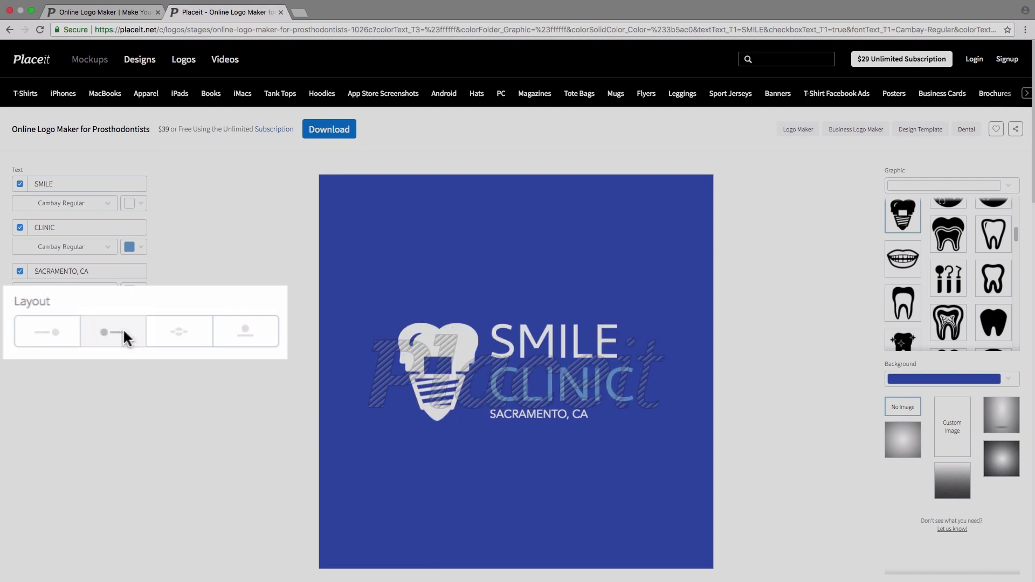
click(173, 340)
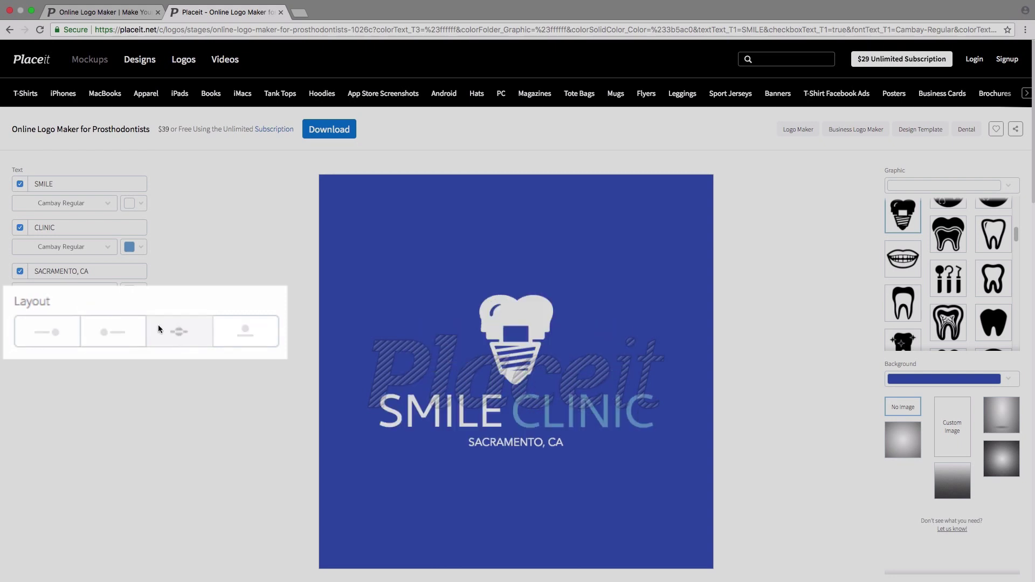
click(239, 332)
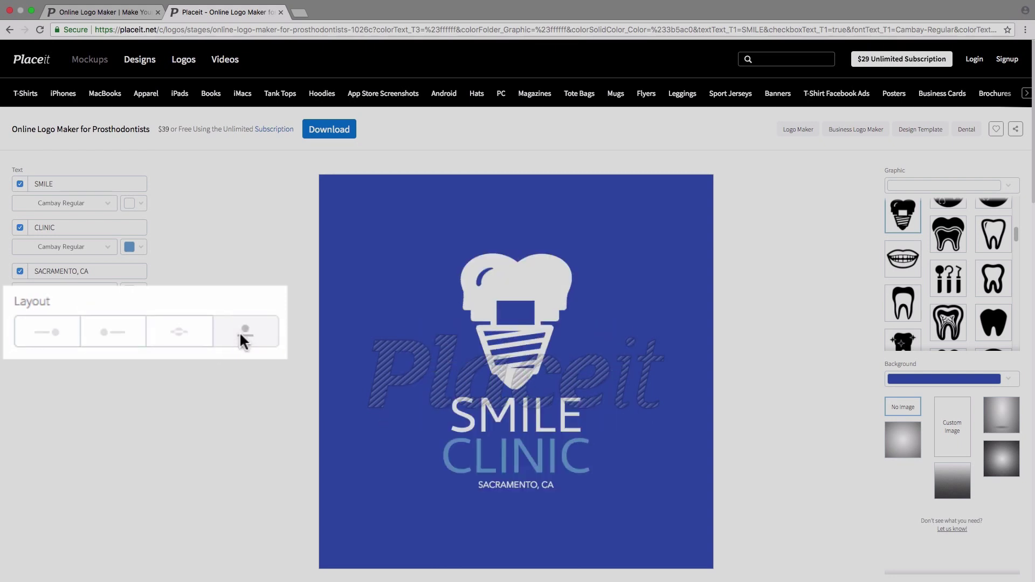
click(177, 342)
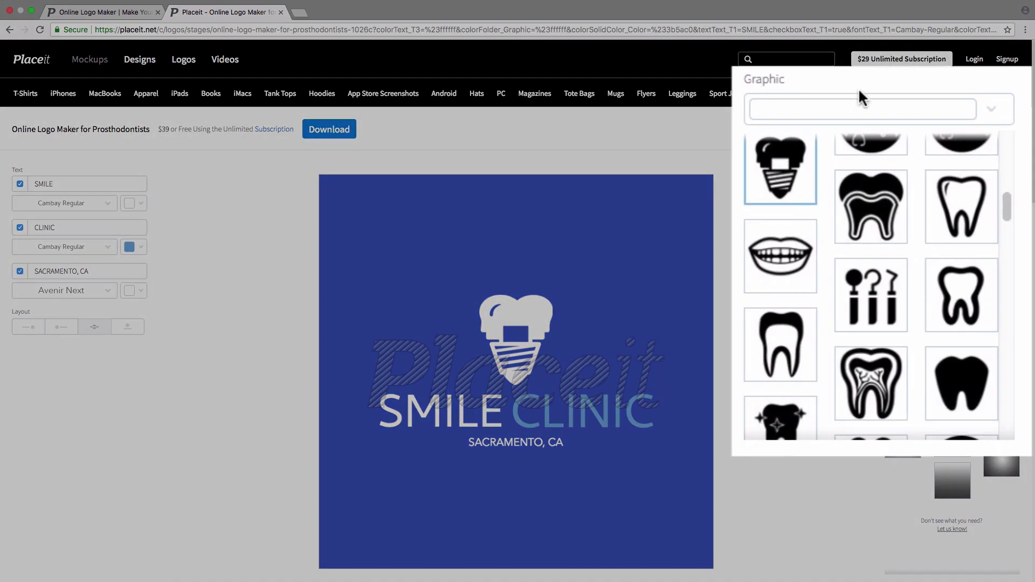
- Replace the implant graphic with the smiling tooth topped by three plus signs
click(855, 108)
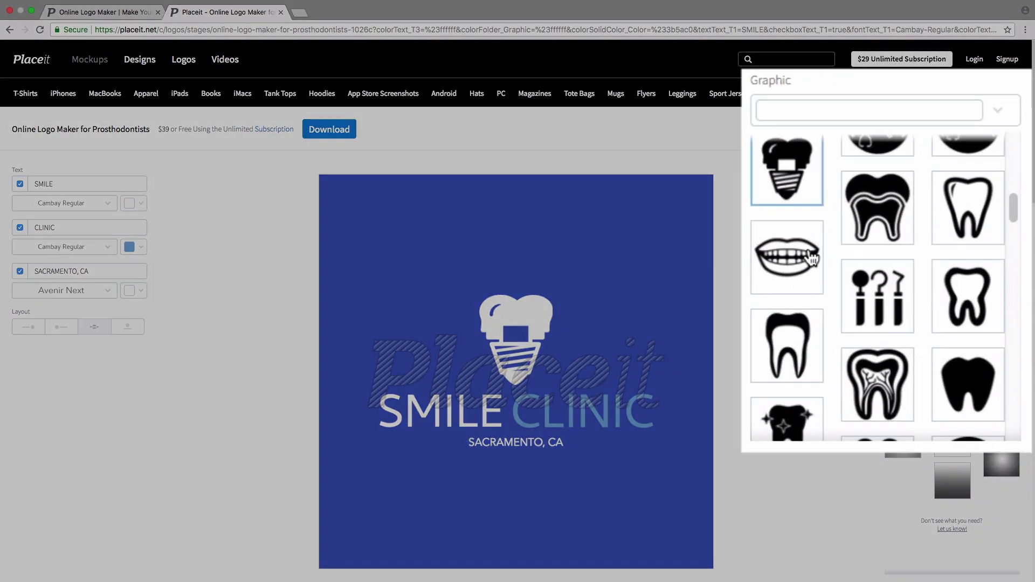
scroll(812, 259, up, 5)
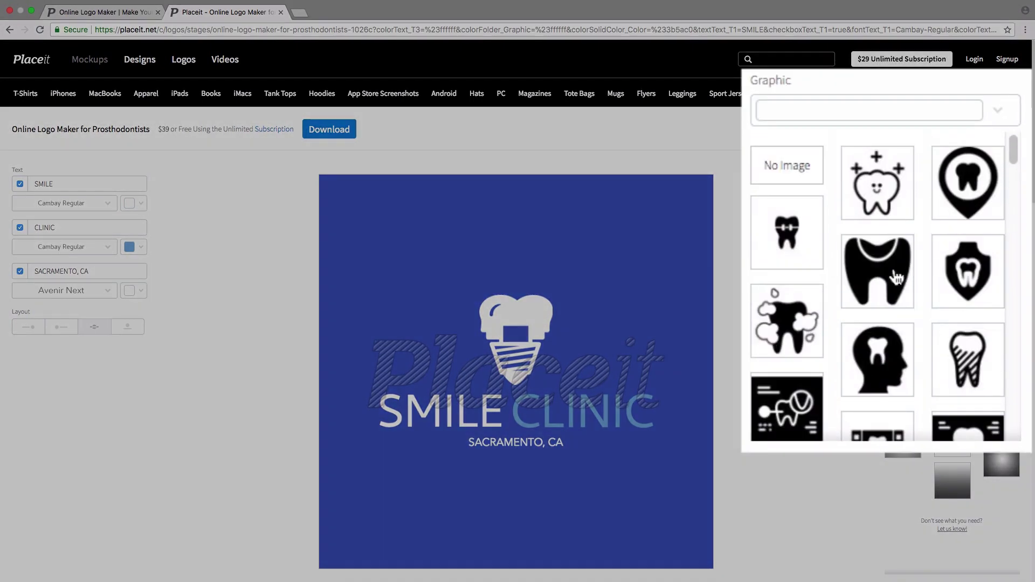
click(884, 188)
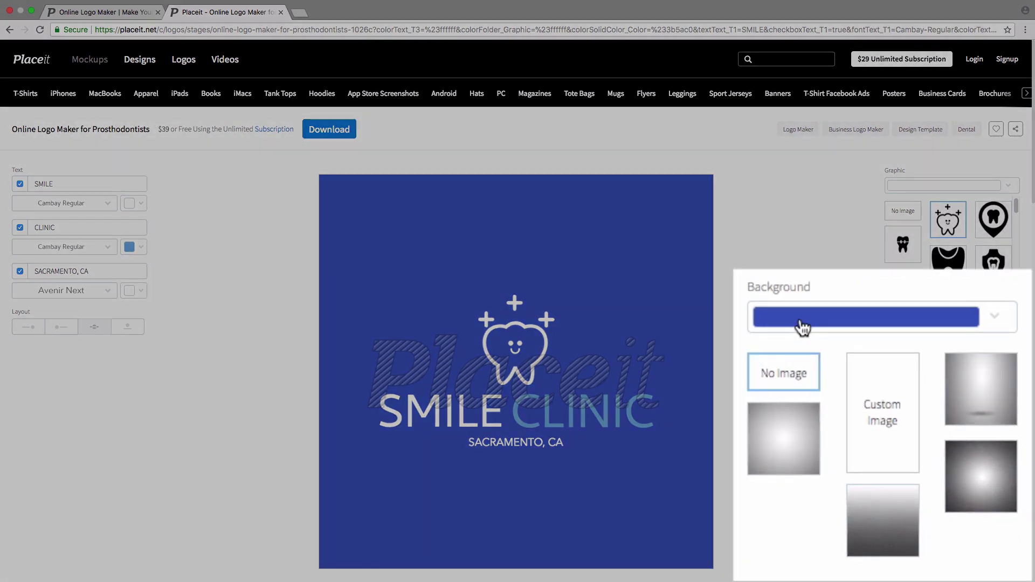
- Try the light and dark radial gradients on the blue background and settle on the vertical gradient that darkens downward
click(912, 379)
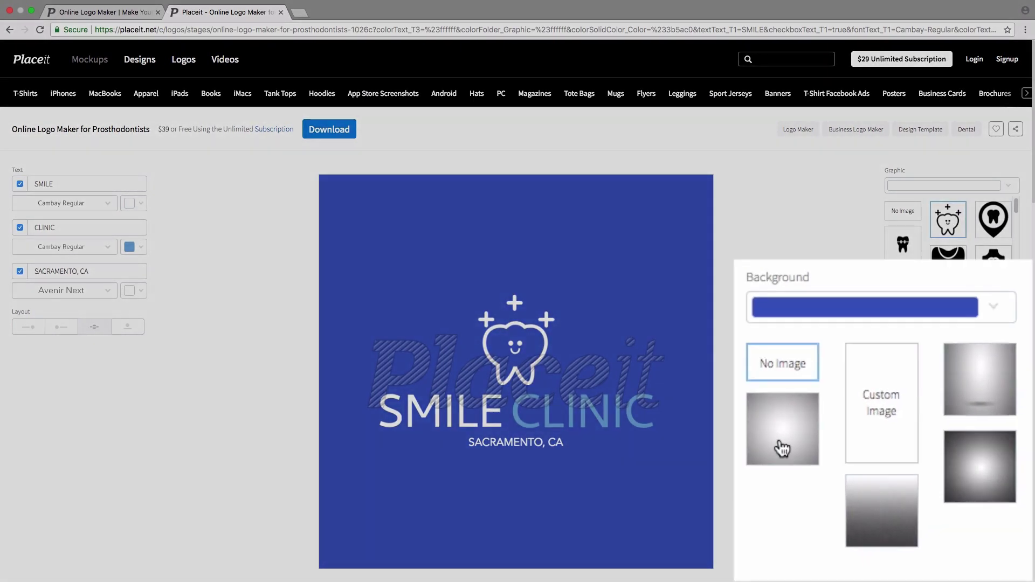
click(902, 446)
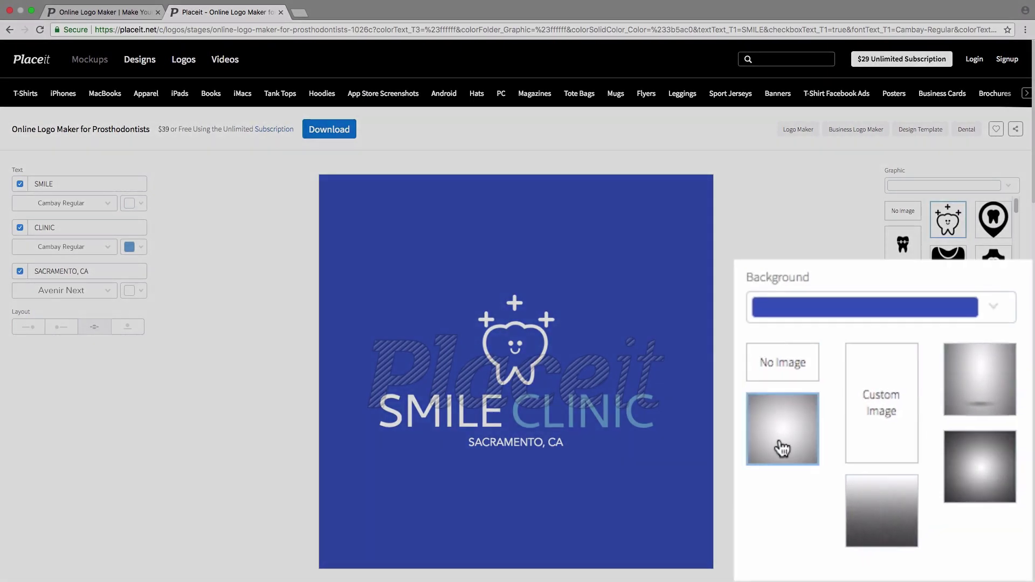
click(887, 536)
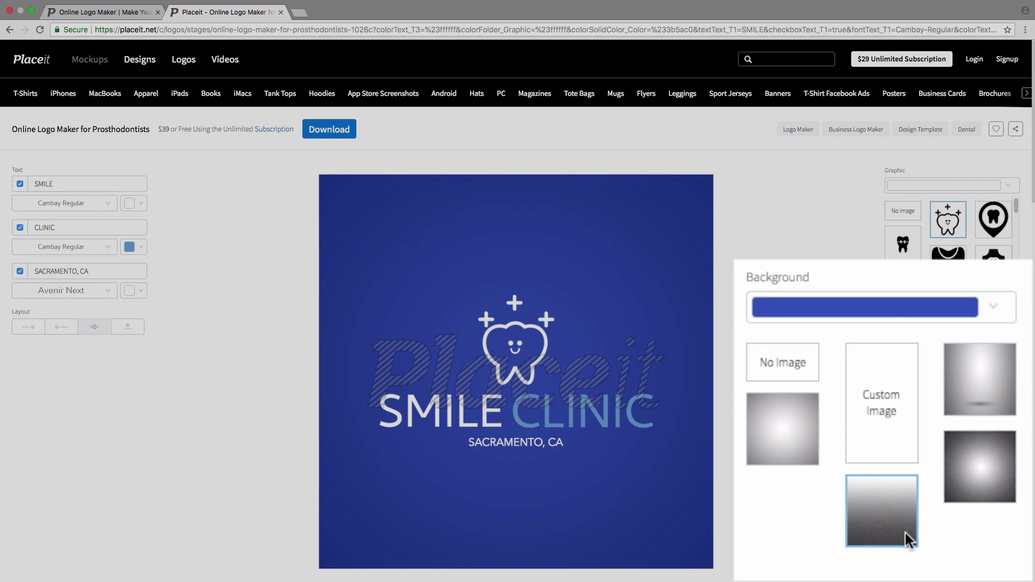
click(981, 488)
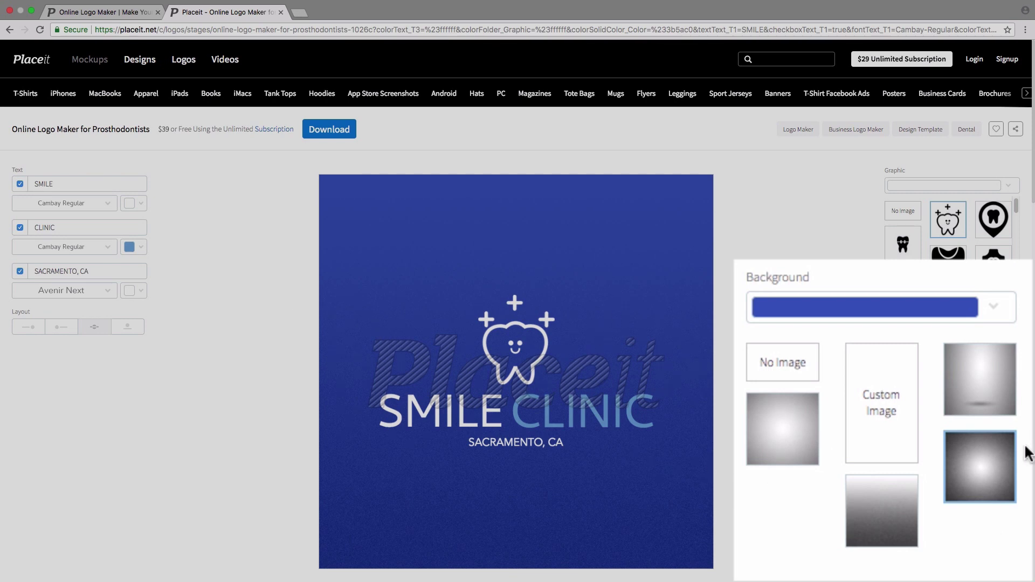
click(983, 469)
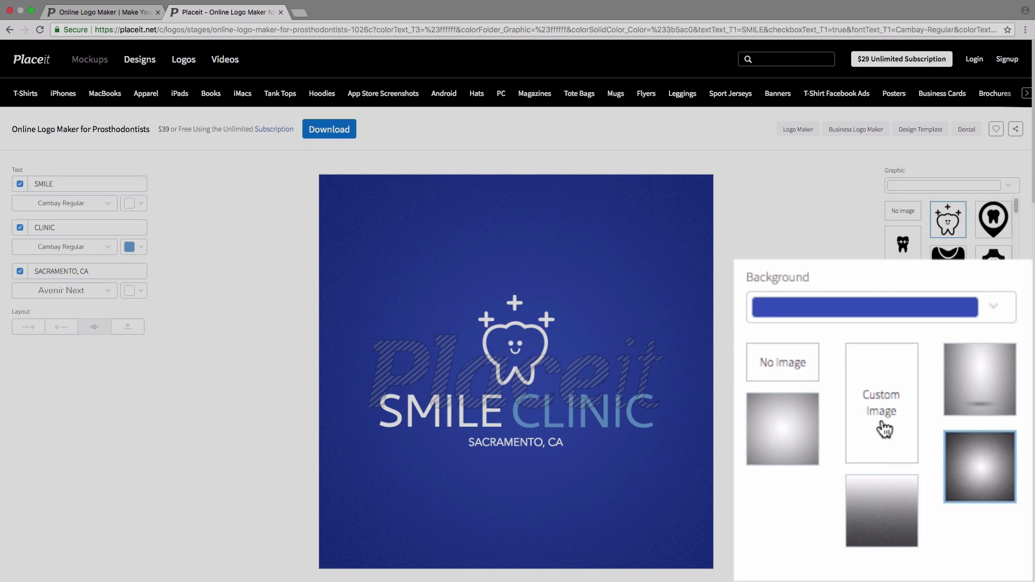
click(911, 413)
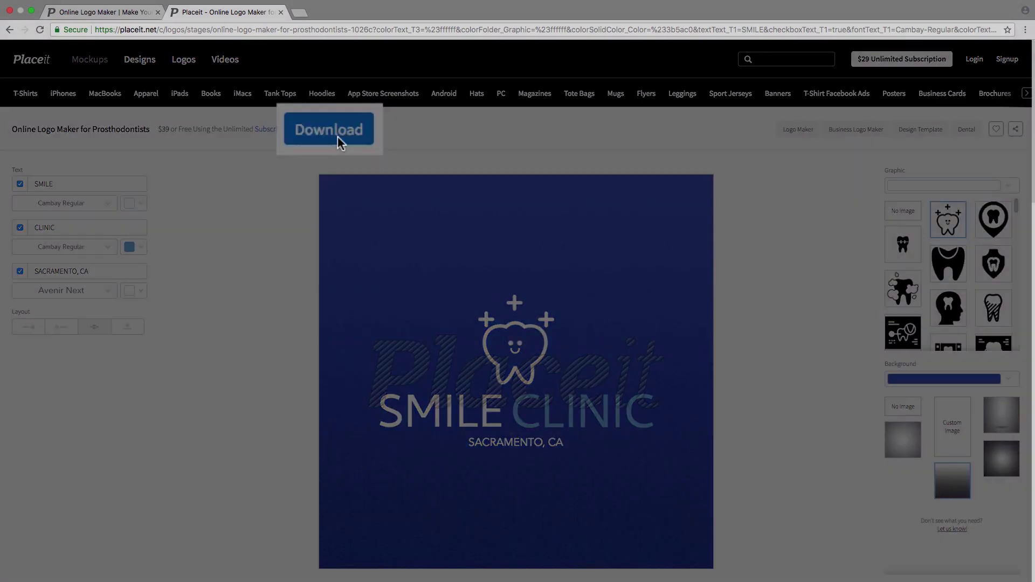
- Open the download options for the finished logo image
click(337, 130)
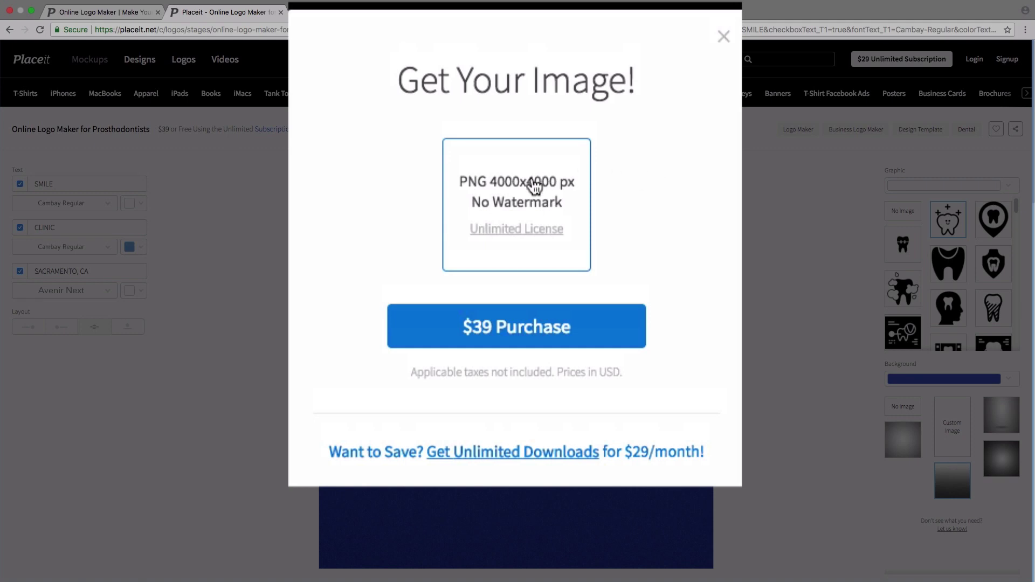